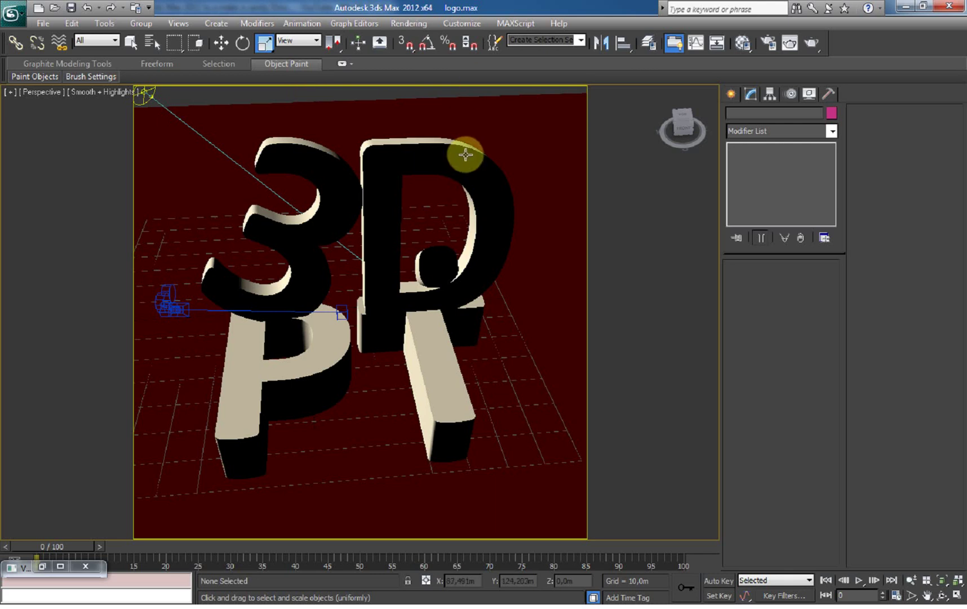
Create a small sphere with a radius of about 1,78 m beside the letter D in the front view, and move it farther away along X.
{"action": "left_click", "coordinate": [411, 155]}
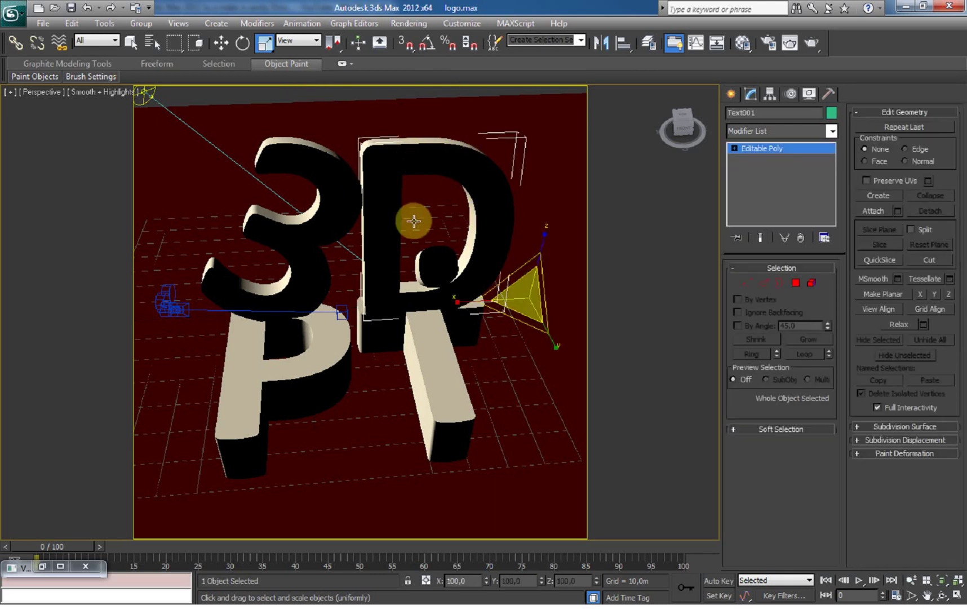
{"action": "left_click", "coordinate": [554, 239]}
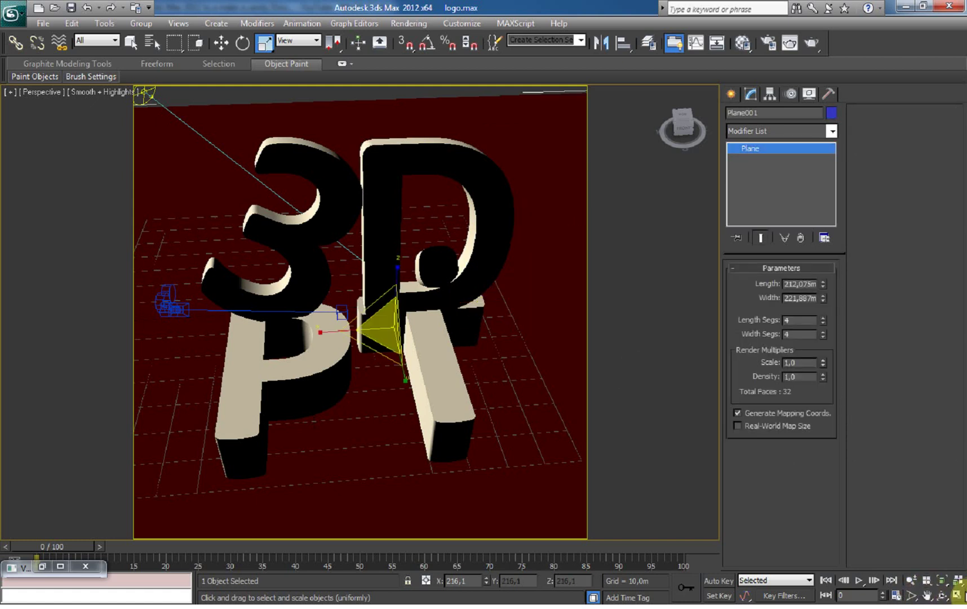
{"action": "left_click", "coordinate": [958, 595]}
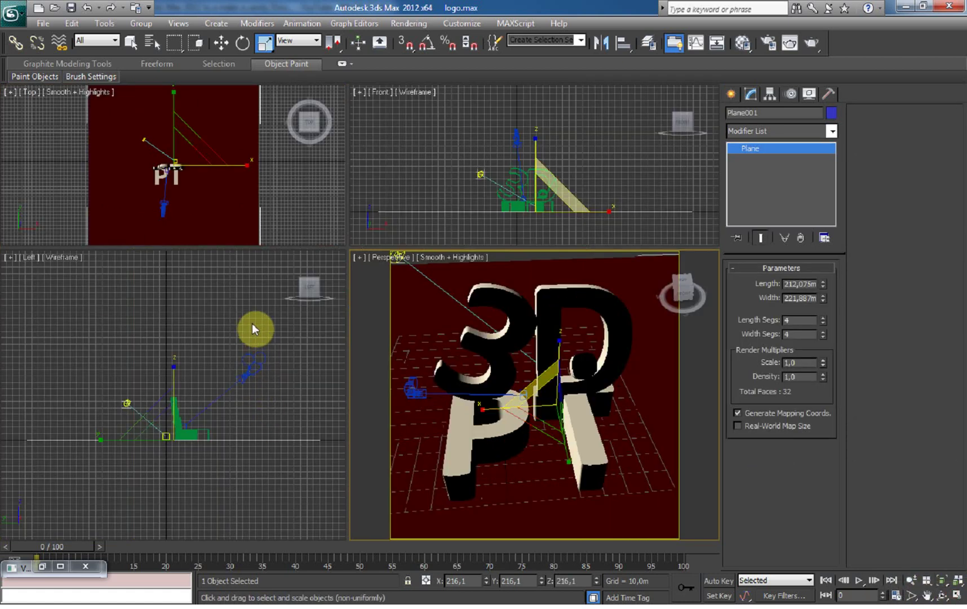
{"action": "left_click_drag", "start_coordinate": [563, 190], "coordinate": [471, 205]}
{"action": "scroll", "coordinate": [568, 140], "scroll_direction": "up", "scroll_amount": 5}
{"action": "middle_click_drag", "start_coordinate": [554, 163], "coordinate": [579, 164]}
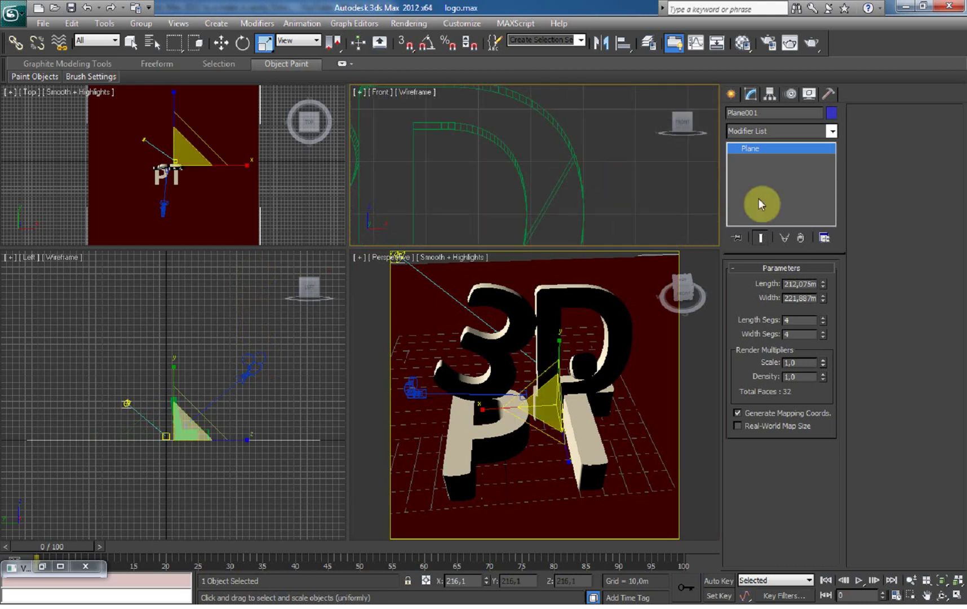
{"action": "left_click", "coordinate": [731, 94]}
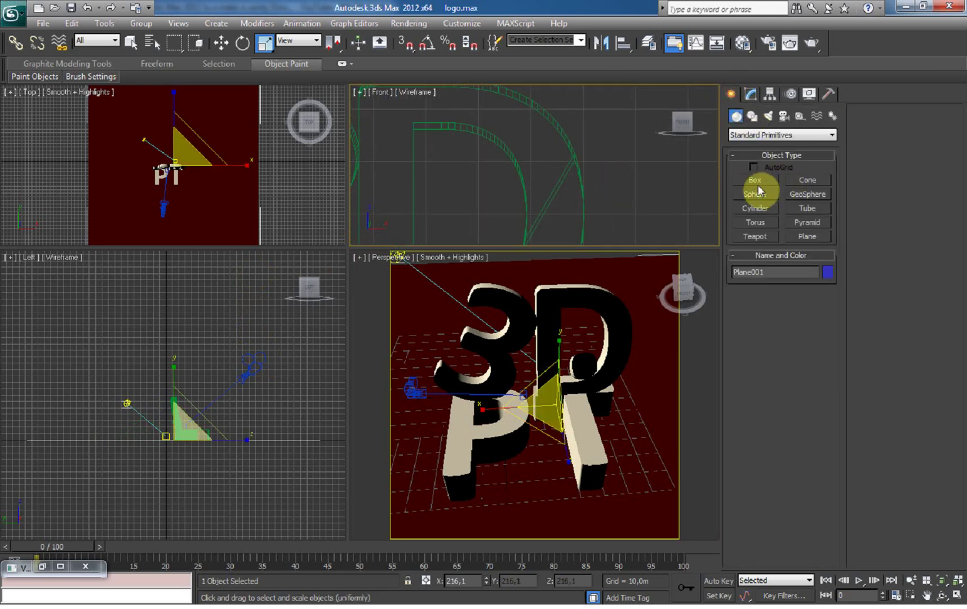
{"action": "left_click", "coordinate": [755, 194]}
{"action": "left_click_drag", "start_coordinate": [612, 182], "coordinate": [613, 181]}
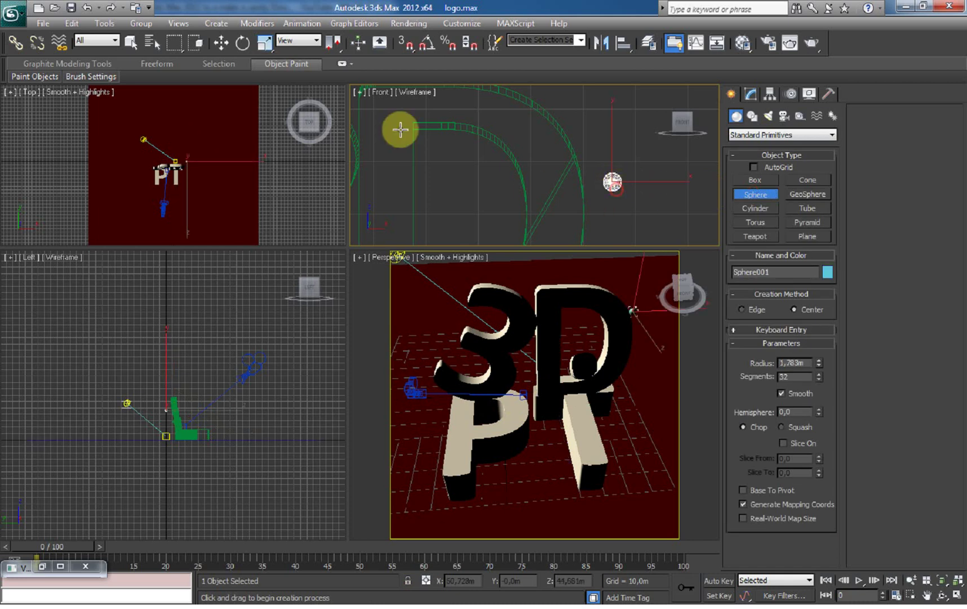
{"action": "left_click", "coordinate": [221, 42]}
{"action": "left_click_drag", "start_coordinate": [645, 181], "coordinate": [752, 184]}
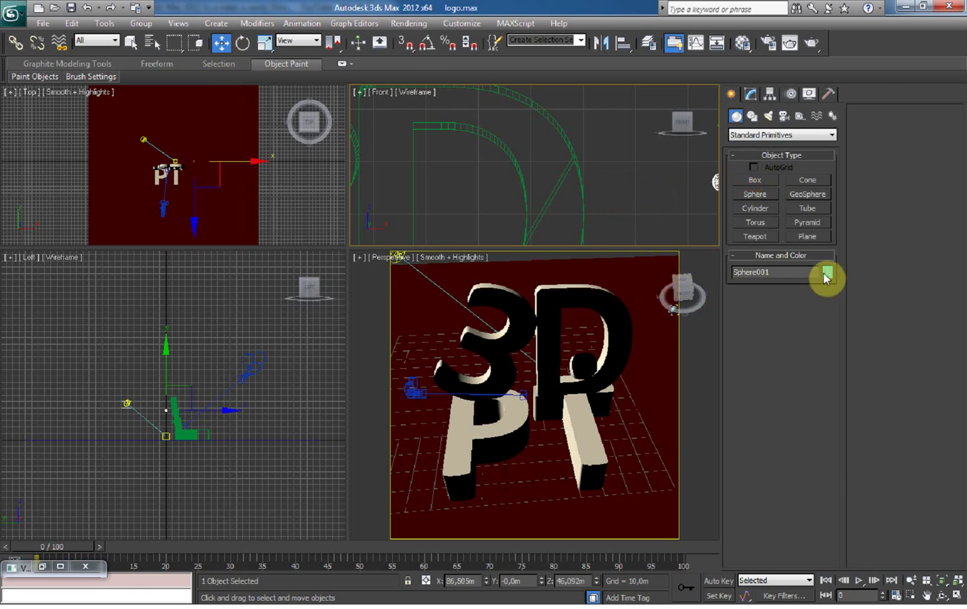
Set the diffuse colour of the unused light-blue V-Ray material to magenta with red 255, green 0 and blue 192.
{"action": "key", "text": "m"}
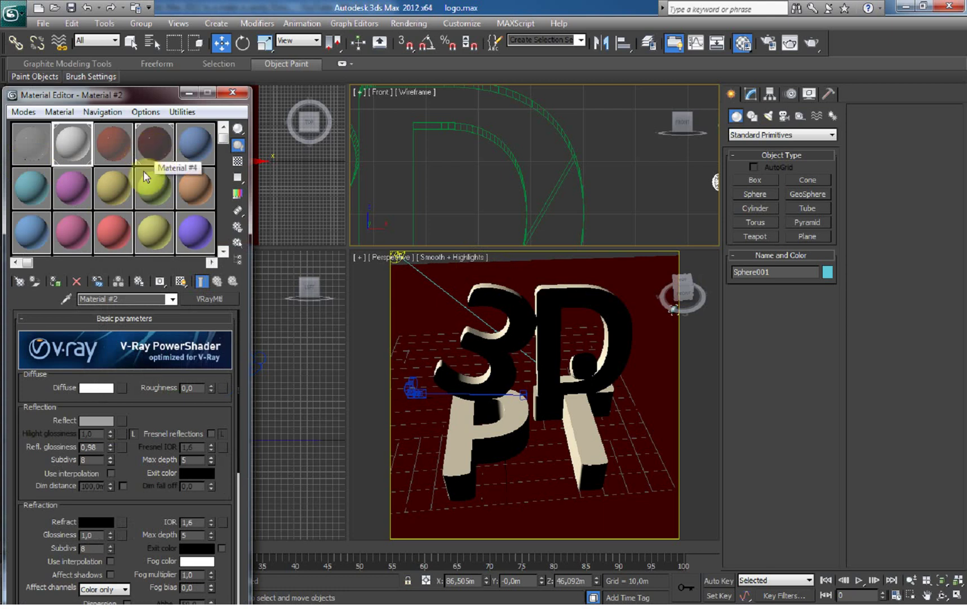
{"action": "left_click", "coordinate": [31, 183]}
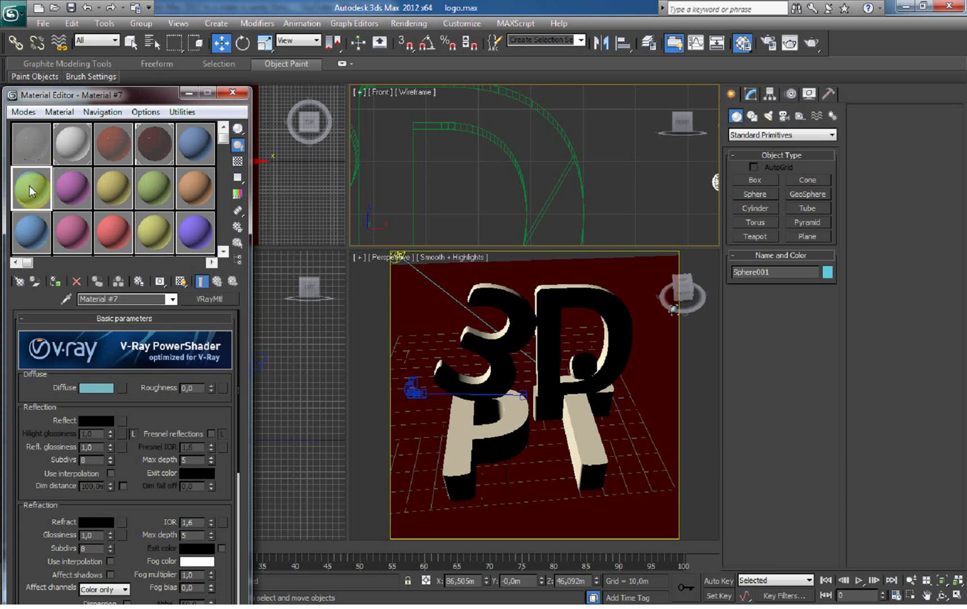
{"action": "left_click_drag", "start_coordinate": [93, 393], "coordinate": [146, 389]}
{"action": "left_click", "coordinate": [96, 386]}
{"action": "left_click_drag", "start_coordinate": [298, 162], "coordinate": [394, 85]}
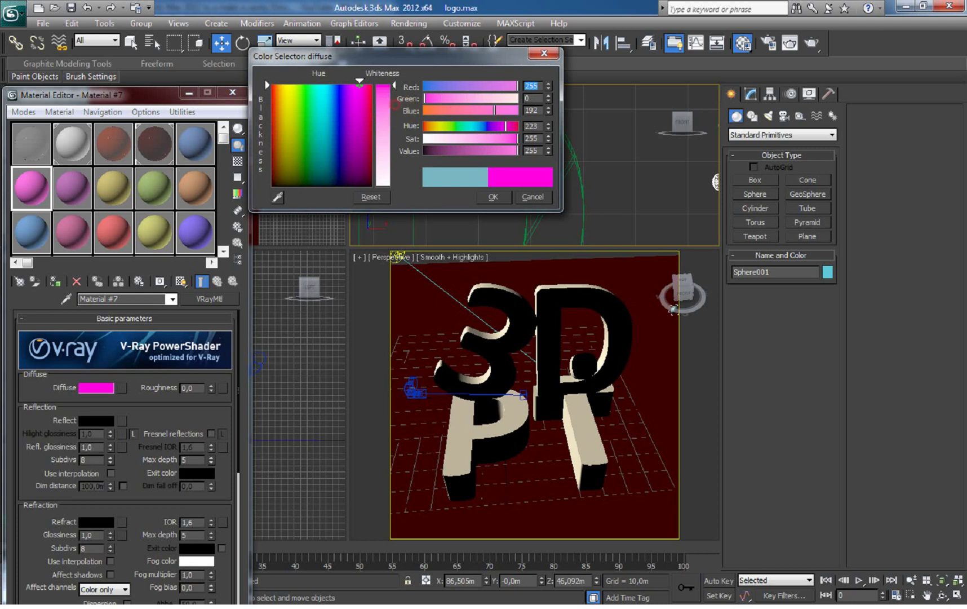
{"action": "left_click", "coordinate": [493, 197]}
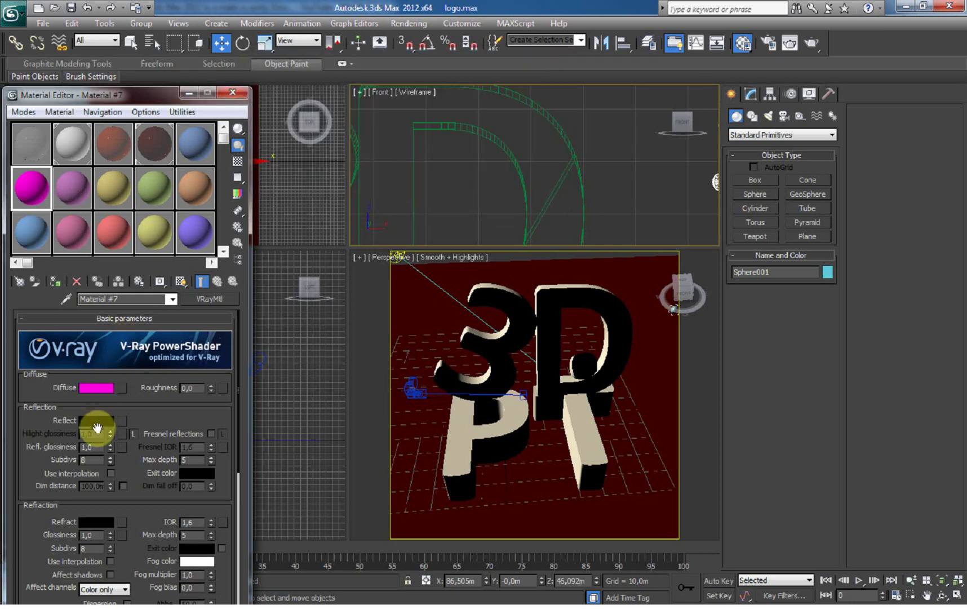
Give the magenta material a grey reflection with a reflection glossiness of 0,94, and assign it to the sphere.
{"action": "left_click", "coordinate": [89, 423]}
{"action": "mouse_move", "coordinate": [434, 151]}
{"action": "left_mouse_down"}
{"action": "mouse_move", "coordinate": [426, 151]}
{"action": "mouse_move", "coordinate": [452, 150]}
{"action": "left_mouse_up"}
{"action": "left_click", "coordinate": [488, 196]}
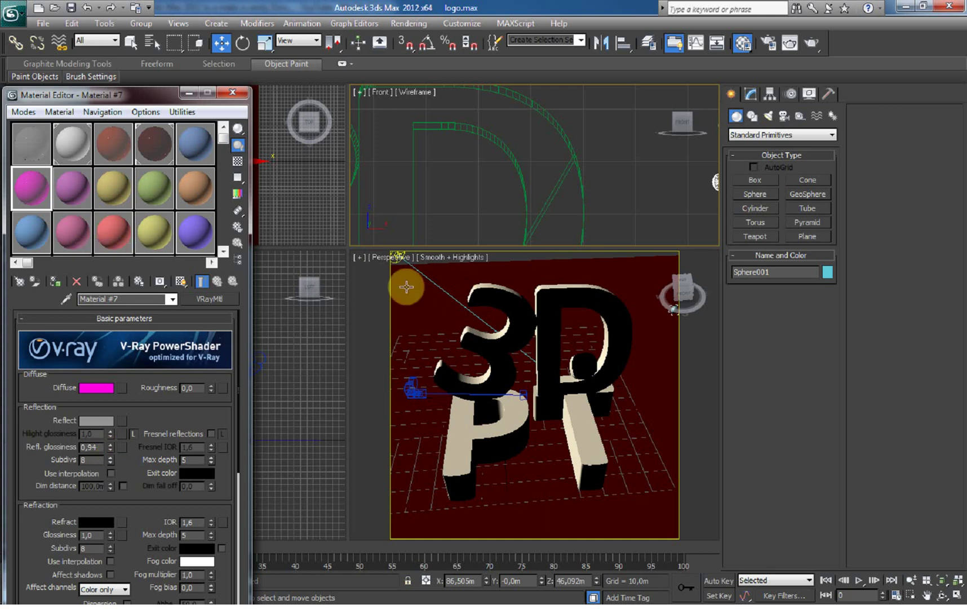
{"action": "left_click_drag", "start_coordinate": [26, 185], "coordinate": [675, 310]}
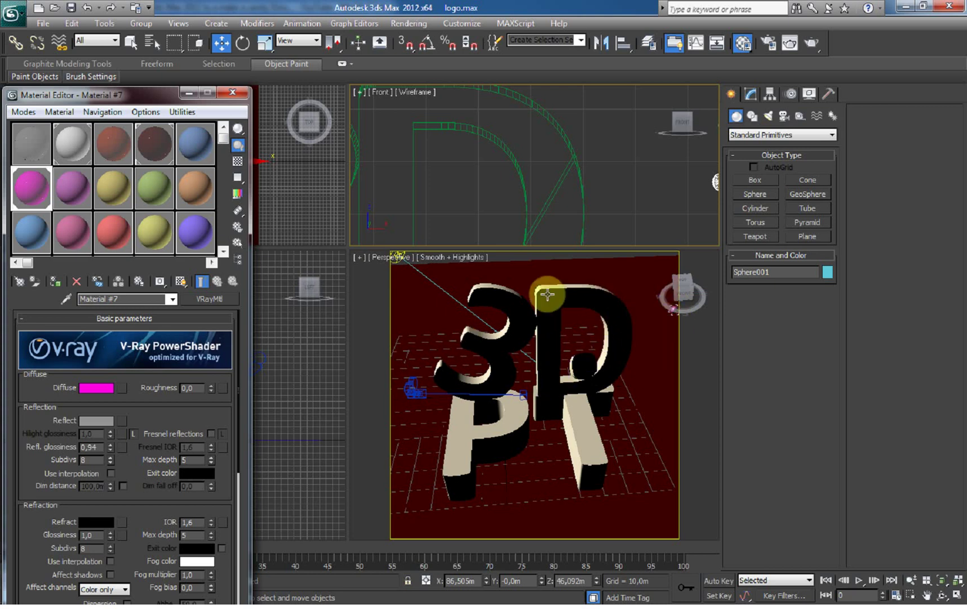
{"action": "left_click", "coordinate": [228, 95]}
Add the magenta sphere to the list of objects used by the Object Paint brush.
{"action": "left_click", "coordinate": [341, 64]}
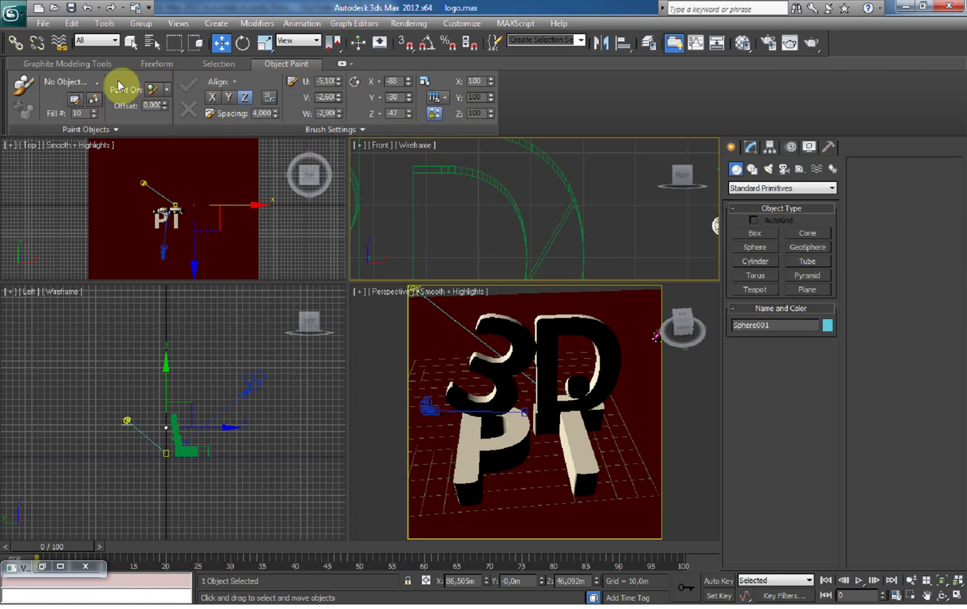
{"action": "left_click", "coordinate": [73, 102]}
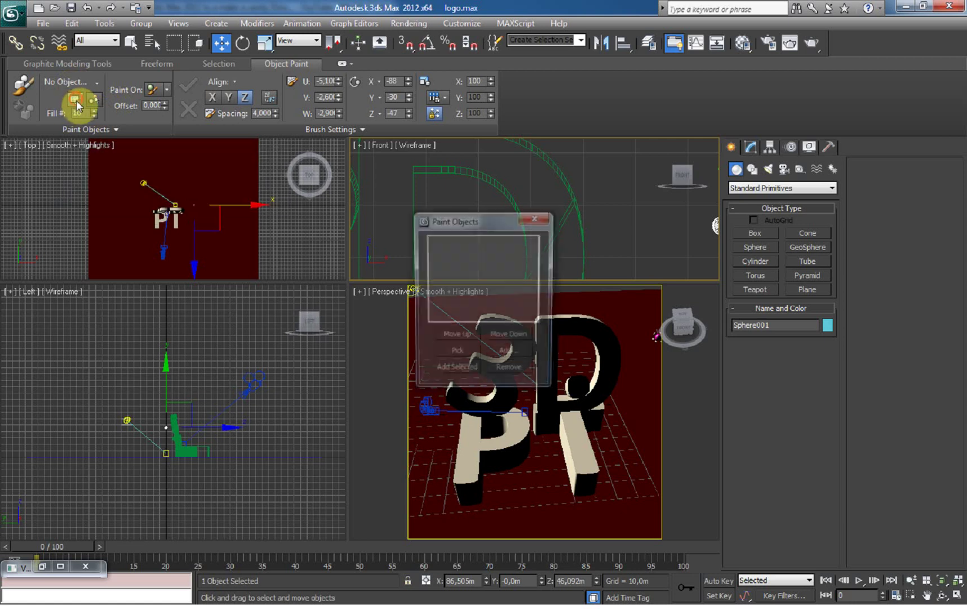
{"action": "left_click", "coordinate": [454, 354]}
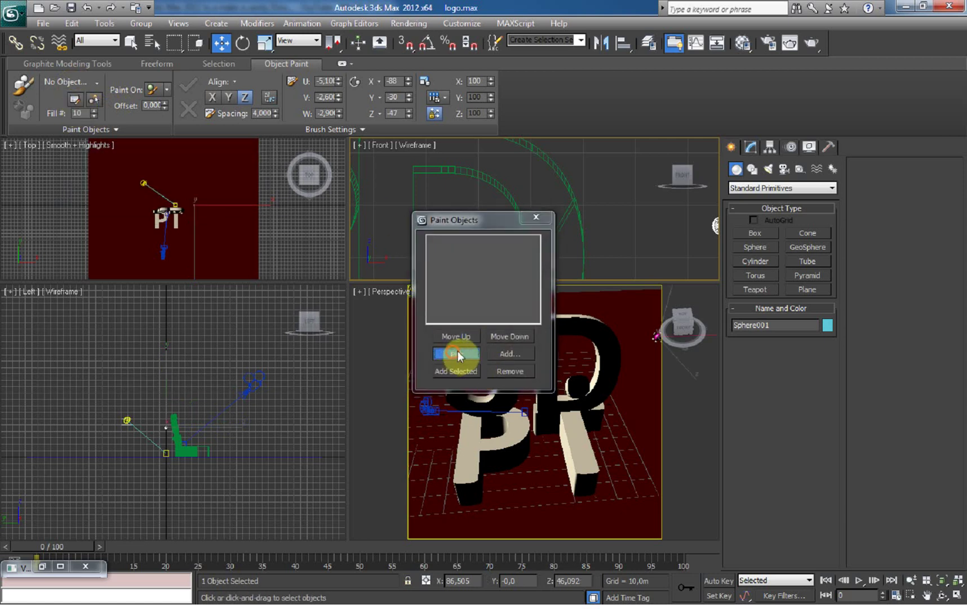
{"action": "left_click", "coordinate": [656, 335]}
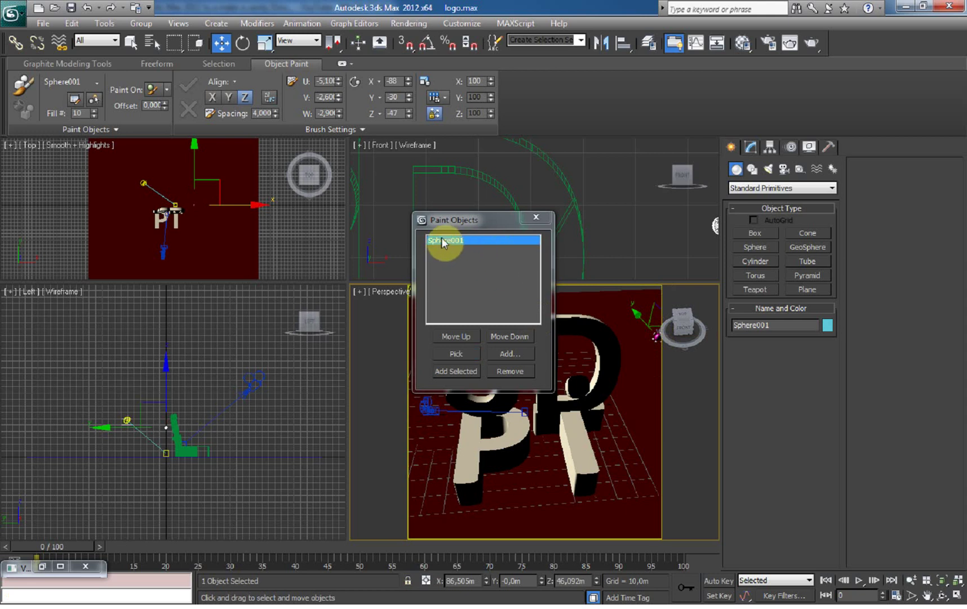
{"action": "left_click", "coordinate": [532, 218]}
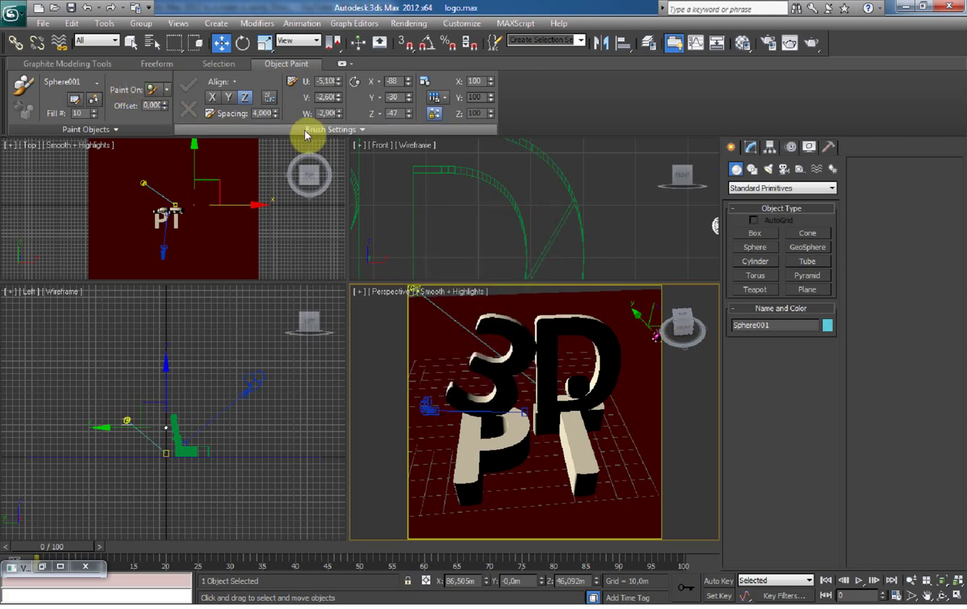
Select the letter D and restrict object painting to selected objects, then check the available brush scale types.
{"action": "left_click", "coordinate": [550, 333]}
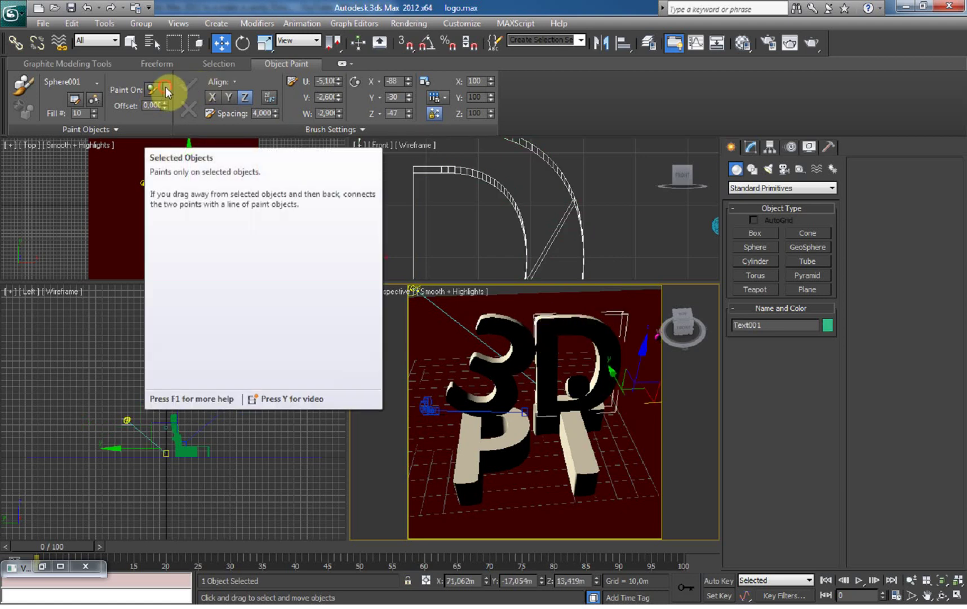
{"action": "left_click", "coordinate": [167, 88]}
{"action": "left_click", "coordinate": [184, 124]}
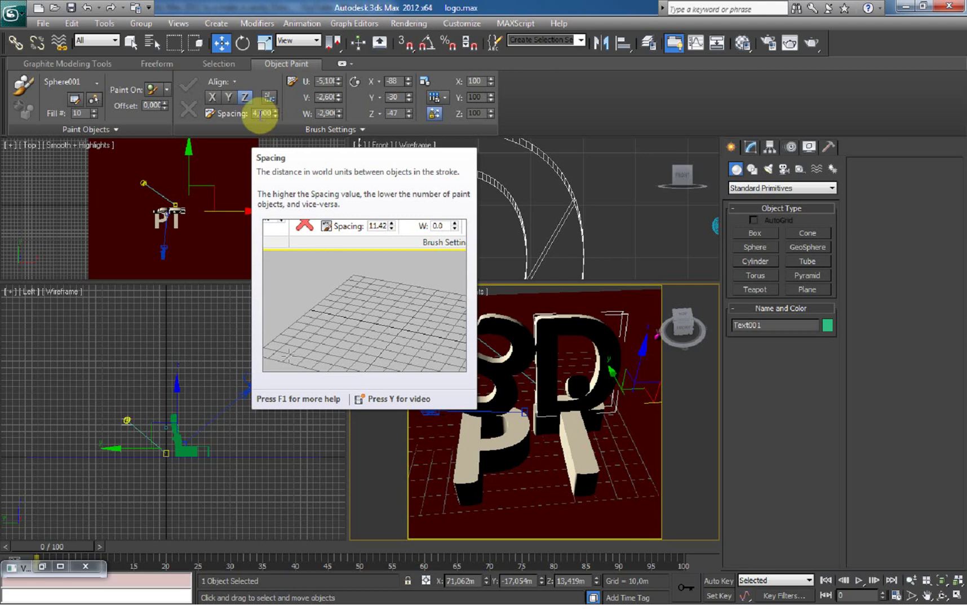
{"action": "left_click", "coordinate": [446, 98]}
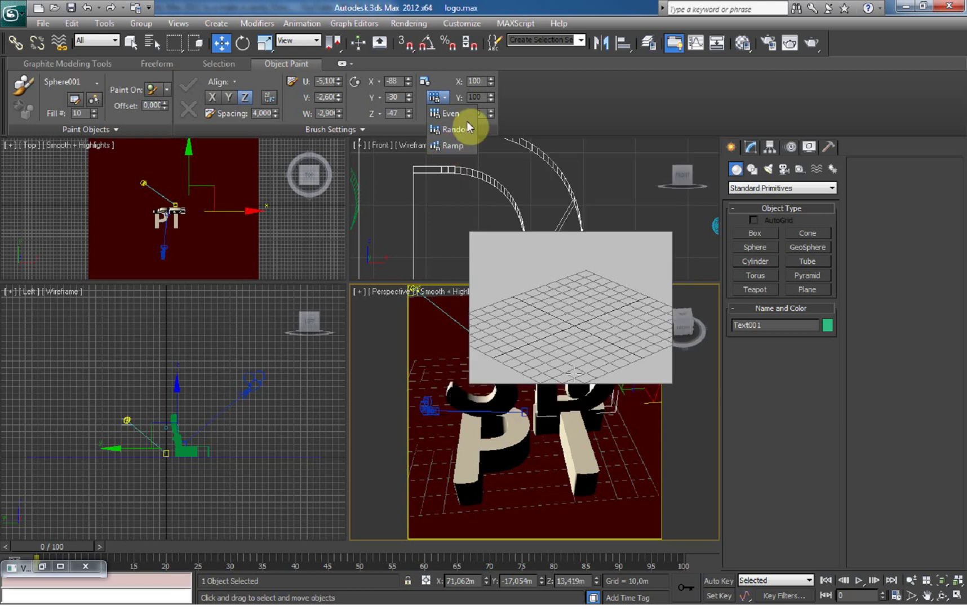
Paint spheres over the front of the letter D with a brush spacing of 0,850, and turn the view to its back.
{"action": "left_click", "coordinate": [20, 90]}
{"action": "left_click", "coordinate": [958, 596]}
{"action": "mouse_move", "coordinate": [459, 234]}
{"action": "left_mouse_down"}
{"action": "mouse_move", "coordinate": [444, 202]}
{"action": "mouse_move", "coordinate": [388, 208]}
{"action": "mouse_move", "coordinate": [377, 196]}
{"action": "mouse_move", "coordinate": [421, 195]}
{"action": "mouse_move", "coordinate": [474, 213]}
{"action": "mouse_move", "coordinate": [492, 252]}
{"action": "mouse_move", "coordinate": [442, 207]}
{"action": "mouse_move", "coordinate": [485, 245]}
{"action": "mouse_move", "coordinate": [485, 282]}
{"action": "mouse_move", "coordinate": [440, 321]}
{"action": "mouse_move", "coordinate": [392, 329]}
{"action": "mouse_move", "coordinate": [365, 273]}
{"action": "mouse_move", "coordinate": [383, 204]}
{"action": "mouse_move", "coordinate": [373, 319]}
{"action": "mouse_move", "coordinate": [441, 328]}
{"action": "mouse_move", "coordinate": [475, 270]}
{"action": "mouse_move", "coordinate": [452, 217]}
{"action": "mouse_move", "coordinate": [424, 200]}
{"action": "mouse_move", "coordinate": [374, 210]}
{"action": "left_mouse_up"}
{"action": "left_click_drag", "start_coordinate": [274, 117], "coordinate": [282, 332]}
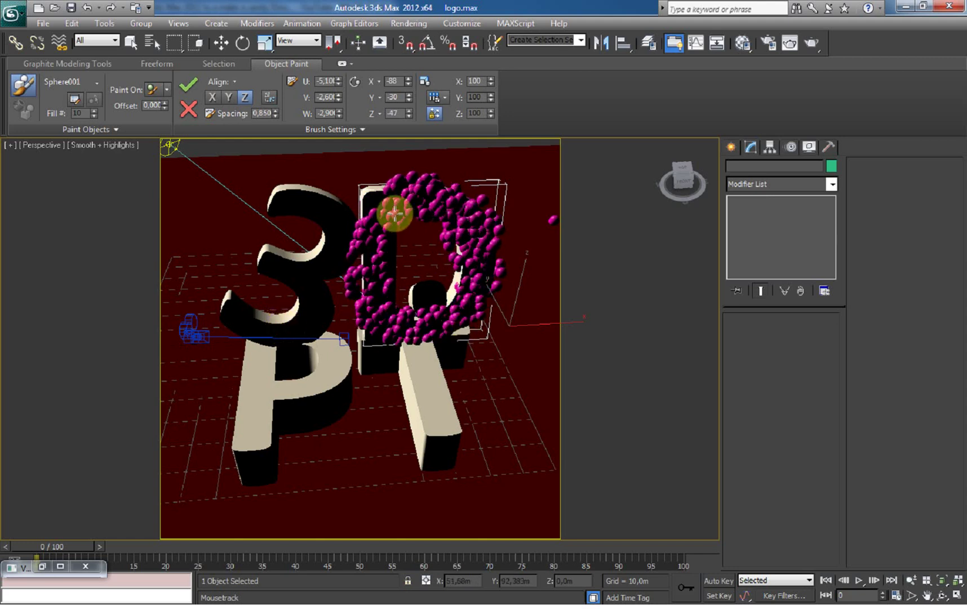
{"action": "mouse_move", "coordinate": [358, 193]}
{"action": "left_mouse_down"}
{"action": "mouse_move", "coordinate": [375, 241]}
{"action": "mouse_move", "coordinate": [375, 297]}
{"action": "left_mouse_up"}
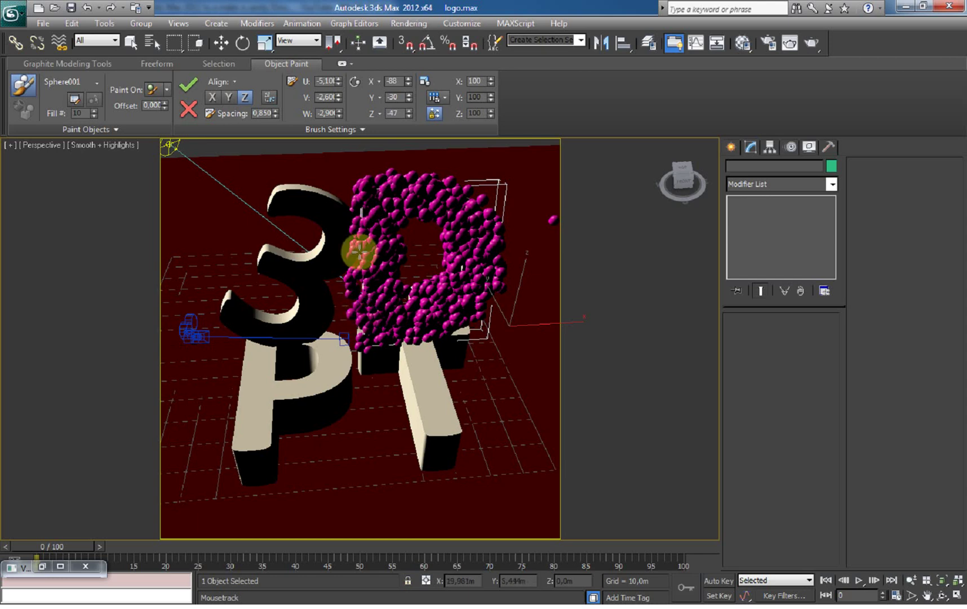
{"action": "left_click", "coordinate": [938, 596]}
{"action": "left_click_drag", "start_coordinate": [431, 340], "coordinate": [634, 321]}
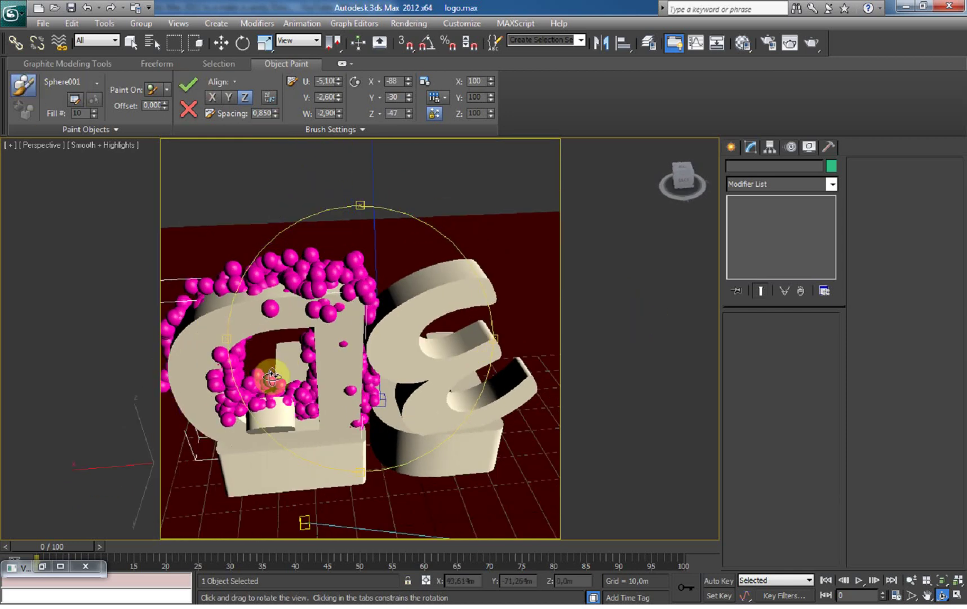
{"action": "left_click", "coordinate": [19, 85]}
{"action": "left_click", "coordinate": [298, 397]}
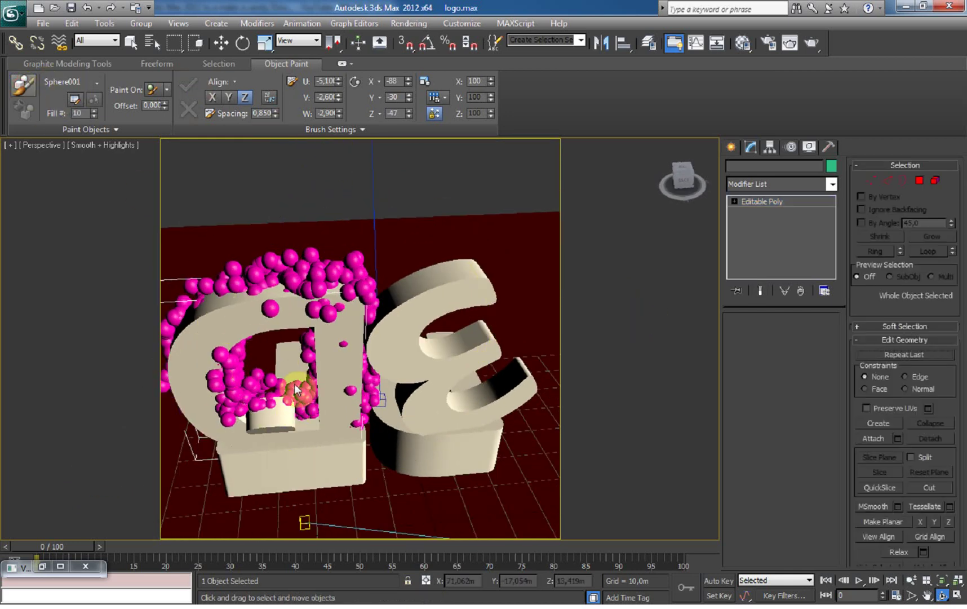
{"action": "right_click", "coordinate": [304, 414]}
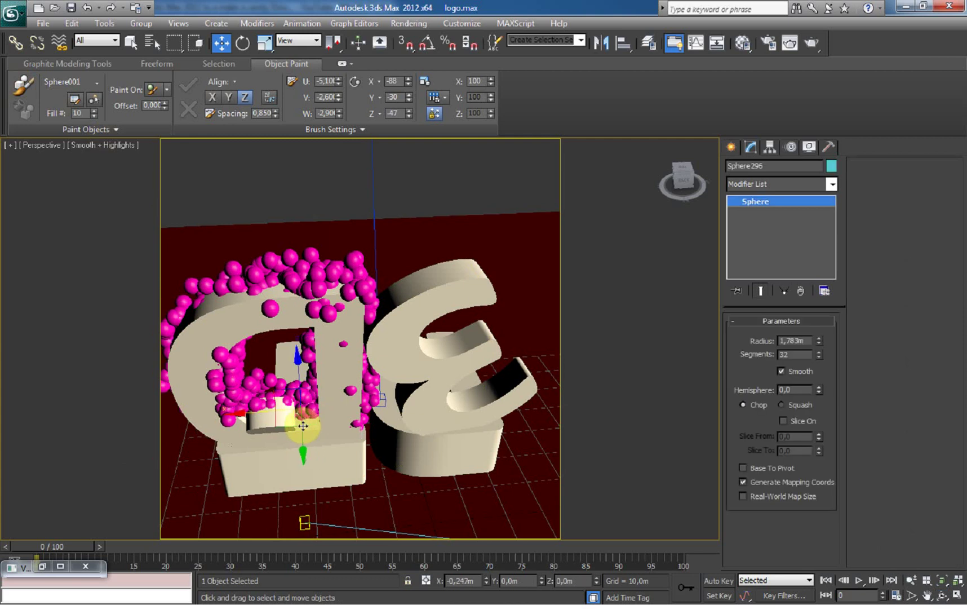
{"action": "key", "text": "z"}
{"action": "left_click", "coordinate": [23, 85]}
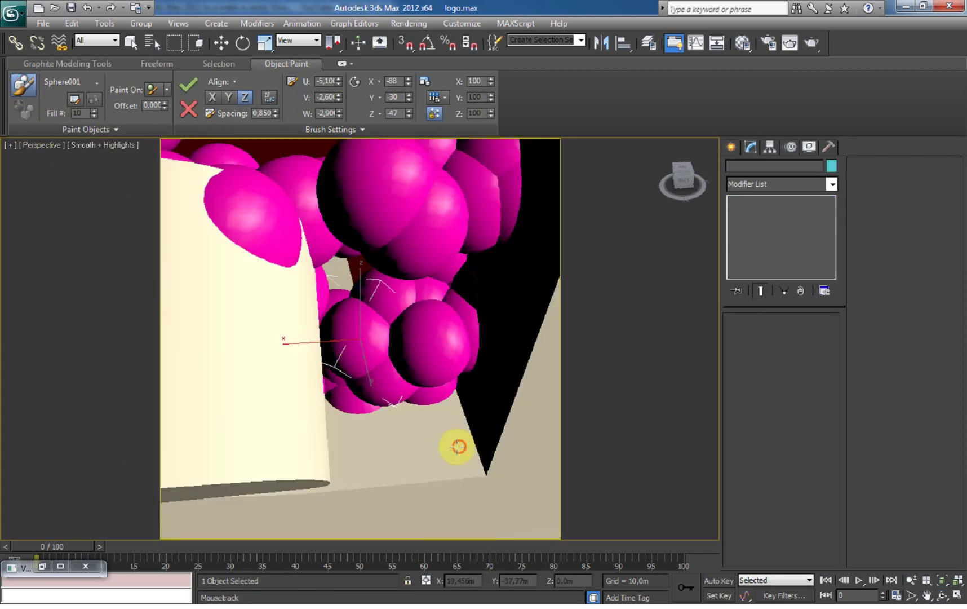
{"action": "scroll", "coordinate": [369, 363], "scroll_direction": "down", "scroll_amount": 8}
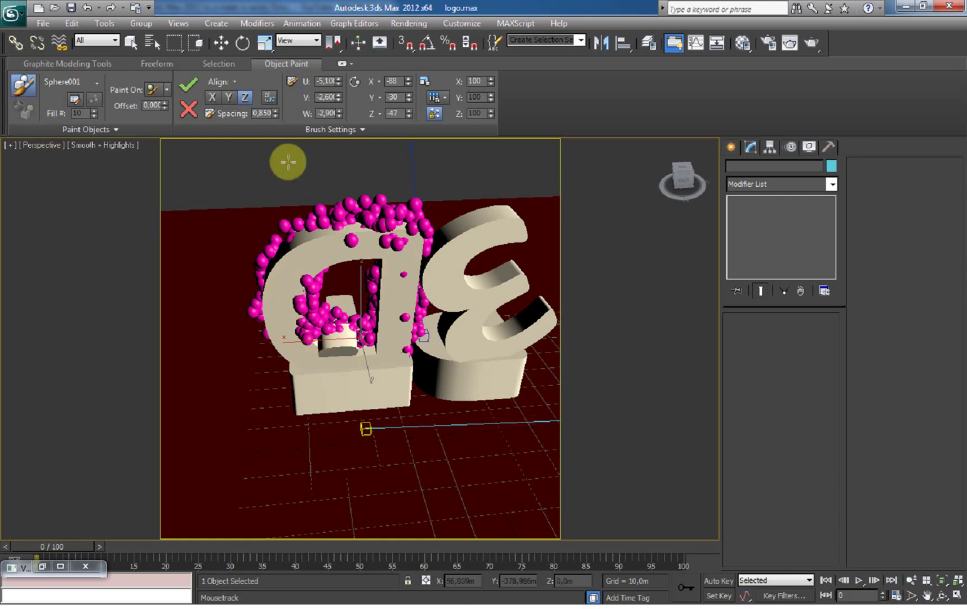
Select the letter D again and paint spheres over its whole back face.
{"action": "left_click", "coordinate": [130, 43]}
{"action": "left_click", "coordinate": [263, 254]}
{"action": "left_click", "coordinate": [281, 276]}
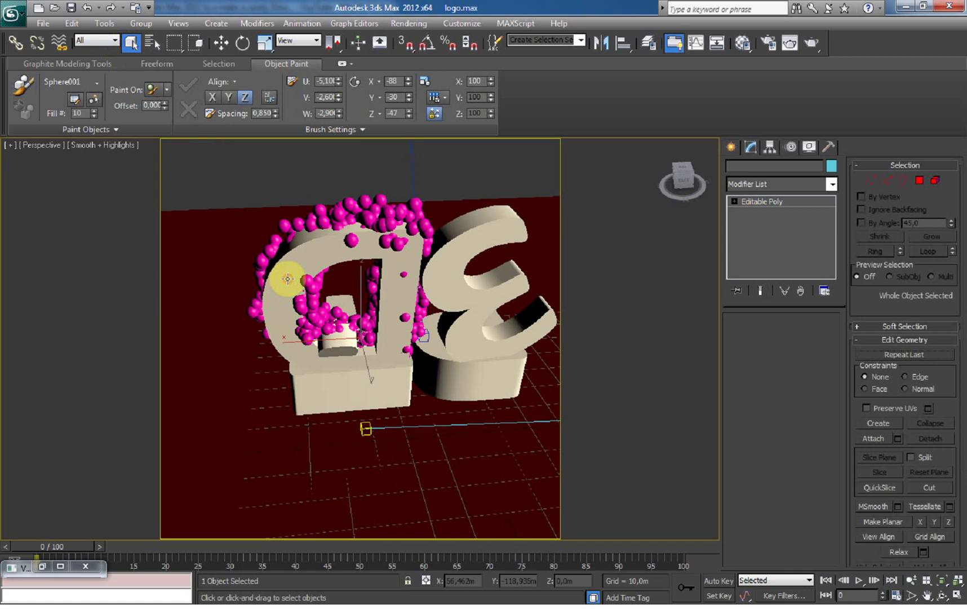
{"action": "left_click", "coordinate": [23, 85]}
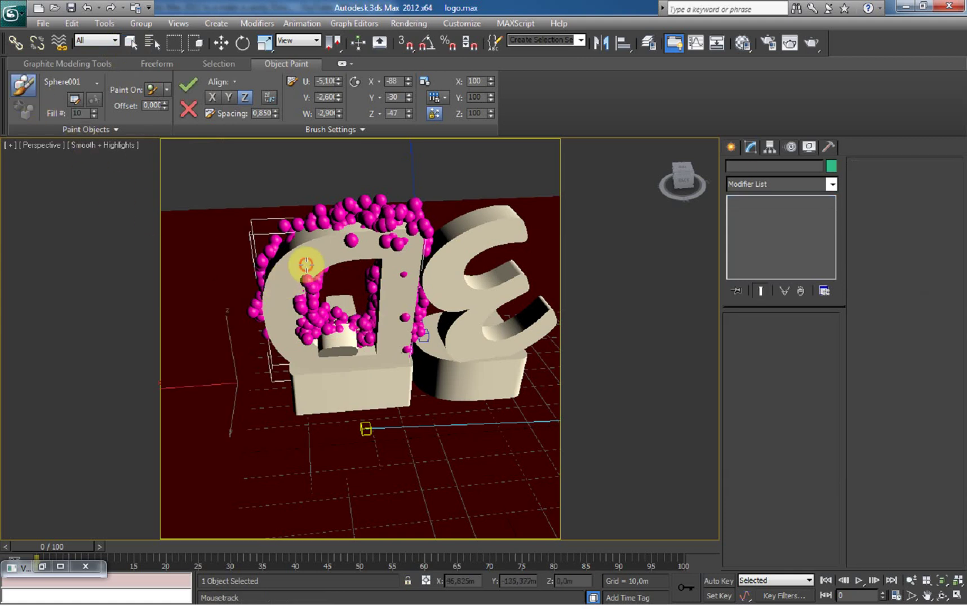
{"action": "mouse_move", "coordinate": [278, 272]}
{"action": "left_mouse_down"}
{"action": "mouse_move", "coordinate": [322, 243]}
{"action": "mouse_move", "coordinate": [323, 232]}
{"action": "mouse_move", "coordinate": [310, 242]}
{"action": "mouse_move", "coordinate": [350, 241]}
{"action": "mouse_move", "coordinate": [418, 264]}
{"action": "mouse_move", "coordinate": [366, 243]}
{"action": "mouse_move", "coordinate": [404, 245]}
{"action": "mouse_move", "coordinate": [401, 358]}
{"action": "mouse_move", "coordinate": [384, 292]}
{"action": "mouse_move", "coordinate": [376, 332]}
{"action": "mouse_move", "coordinate": [319, 368]}
{"action": "mouse_move", "coordinate": [264, 343]}
{"action": "mouse_move", "coordinate": [266, 271]}
{"action": "mouse_move", "coordinate": [284, 337]}
{"action": "mouse_move", "coordinate": [287, 289]}
{"action": "mouse_move", "coordinate": [334, 241]}
{"action": "mouse_move", "coordinate": [304, 270]}
{"action": "mouse_move", "coordinate": [393, 237]}
{"action": "mouse_move", "coordinate": [330, 263]}
{"action": "mouse_move", "coordinate": [312, 329]}
{"action": "mouse_move", "coordinate": [343, 359]}
{"action": "mouse_move", "coordinate": [390, 320]}
{"action": "mouse_move", "coordinate": [399, 280]}
{"action": "mouse_move", "coordinate": [317, 375]}
{"action": "mouse_move", "coordinate": [270, 291]}
{"action": "mouse_move", "coordinate": [296, 255]}
{"action": "mouse_move", "coordinate": [284, 281]}
{"action": "mouse_move", "coordinate": [373, 239]}
{"action": "mouse_move", "coordinate": [404, 247]}
{"action": "mouse_move", "coordinate": [413, 229]}
{"action": "mouse_move", "coordinate": [406, 302]}
{"action": "mouse_move", "coordinate": [376, 358]}
{"action": "mouse_move", "coordinate": [302, 354]}
{"action": "mouse_move", "coordinate": [334, 366]}
{"action": "mouse_move", "coordinate": [316, 371]}
{"action": "mouse_move", "coordinate": [403, 371]}
{"action": "left_mouse_up"}
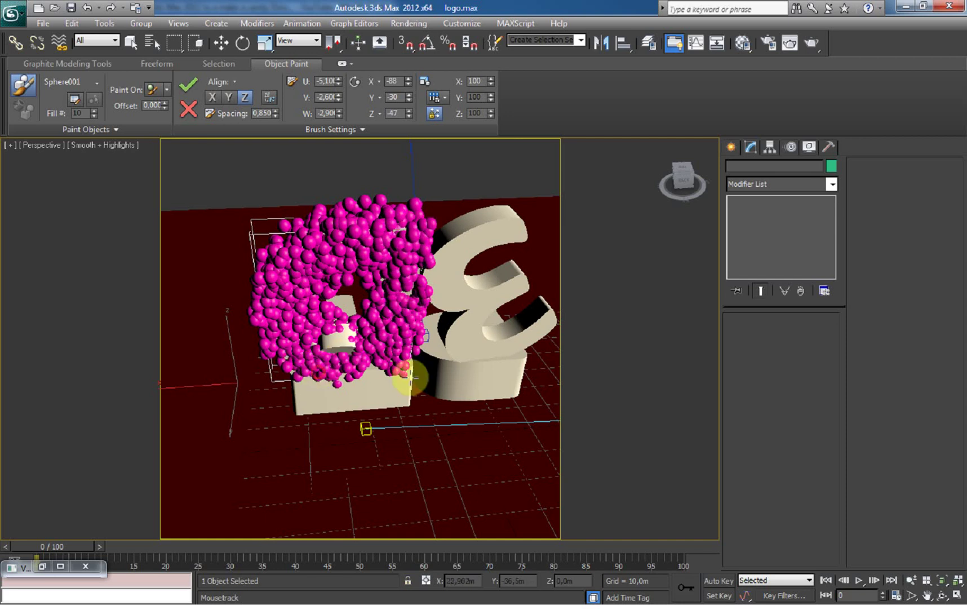
Return to the front of the letters and set the brush scale type to Ramp, from 20 to 200 on all axes.
{"action": "left_click", "coordinate": [941, 594]}
{"action": "left_click_drag", "start_coordinate": [362, 339], "coordinate": [451, 355]}
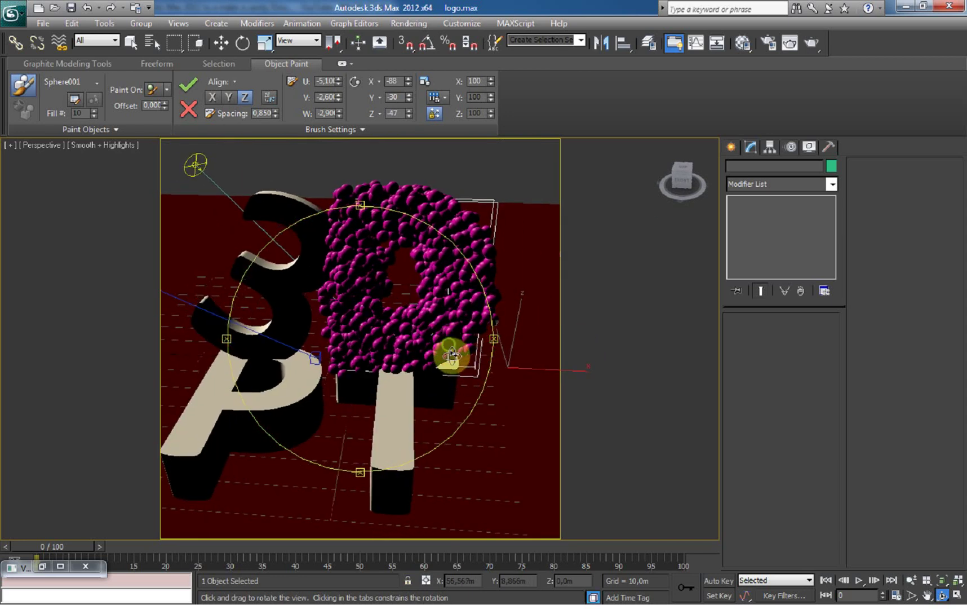
{"action": "left_click", "coordinate": [448, 98]}
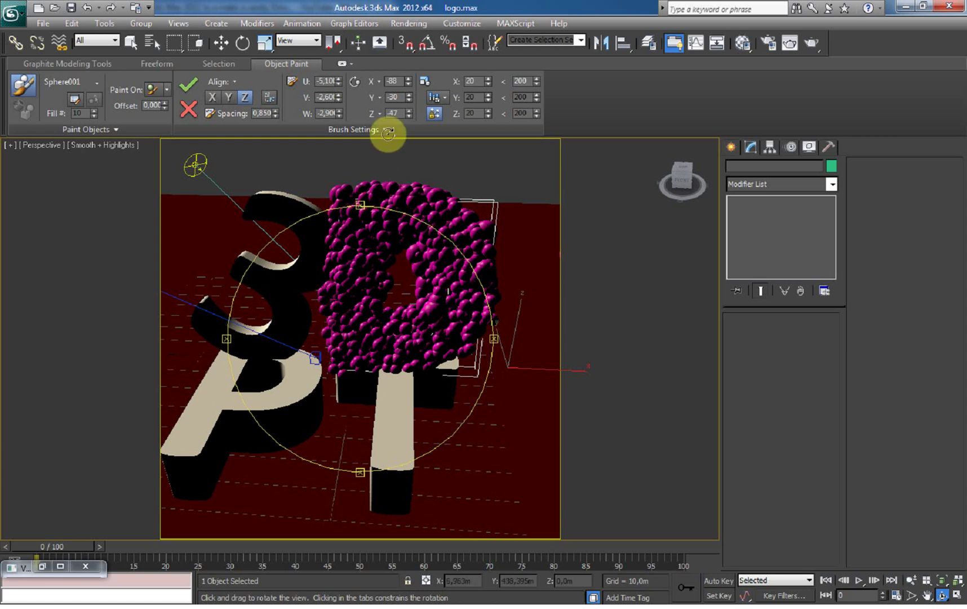
{"action": "left_click_drag", "start_coordinate": [445, 100], "coordinate": [453, 148]}
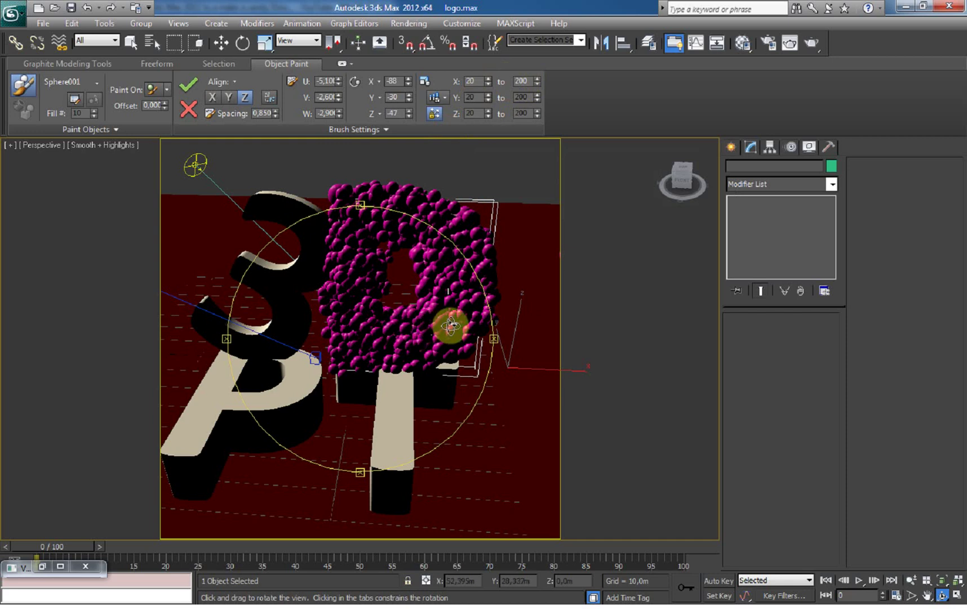
Render the perspective view of the sphere-covered letter D from a slightly rotated angle.
{"action": "left_click_drag", "start_coordinate": [453, 315], "coordinate": [478, 319]}
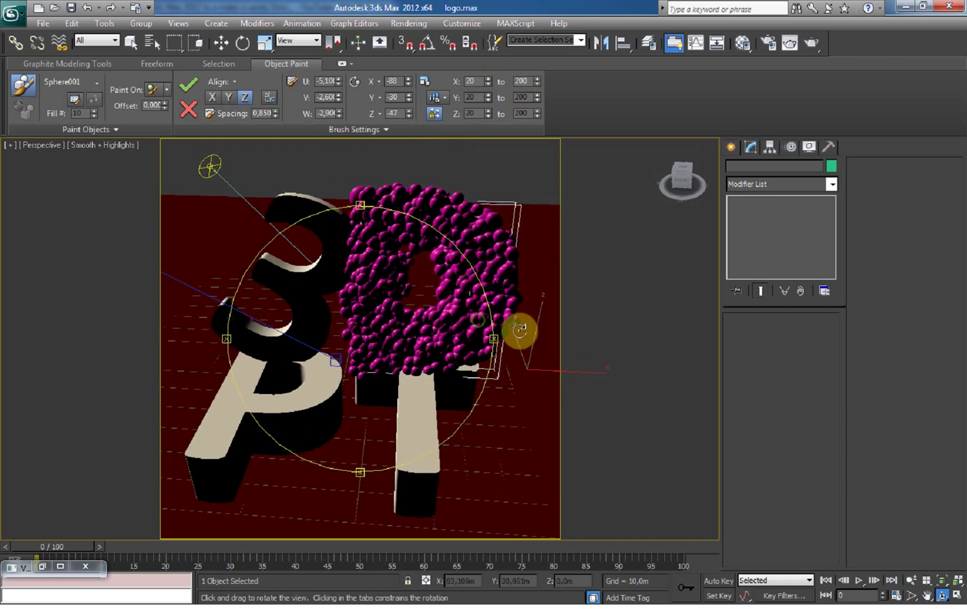
{"action": "key", "text": "shift+q"}
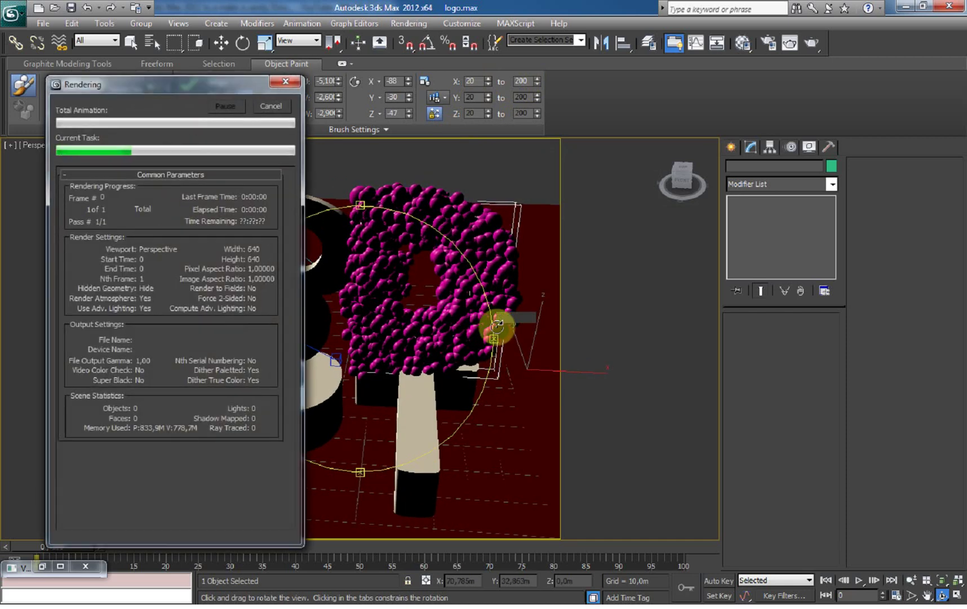